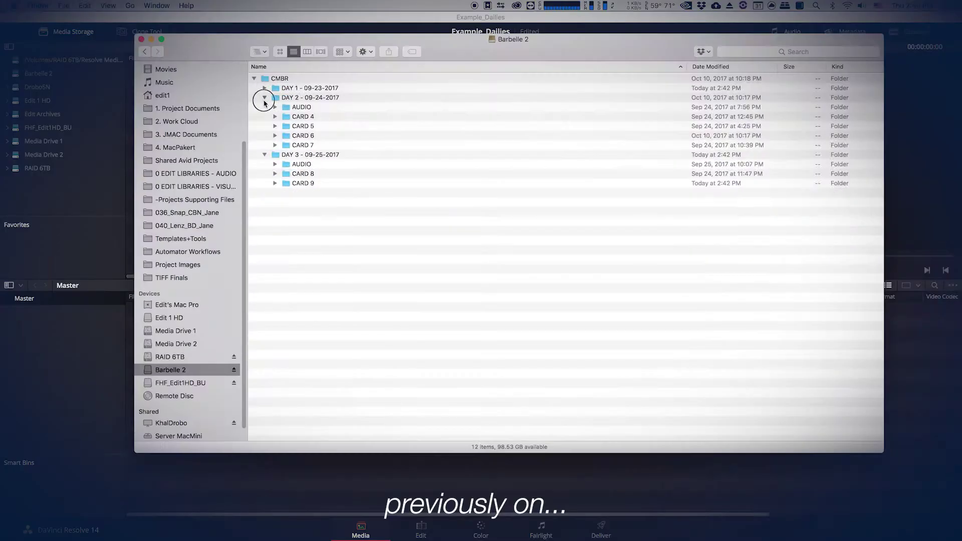
Import the DAY 1 card folders into the Master bin and browse CARD 2's clips.
left_click(264, 88)
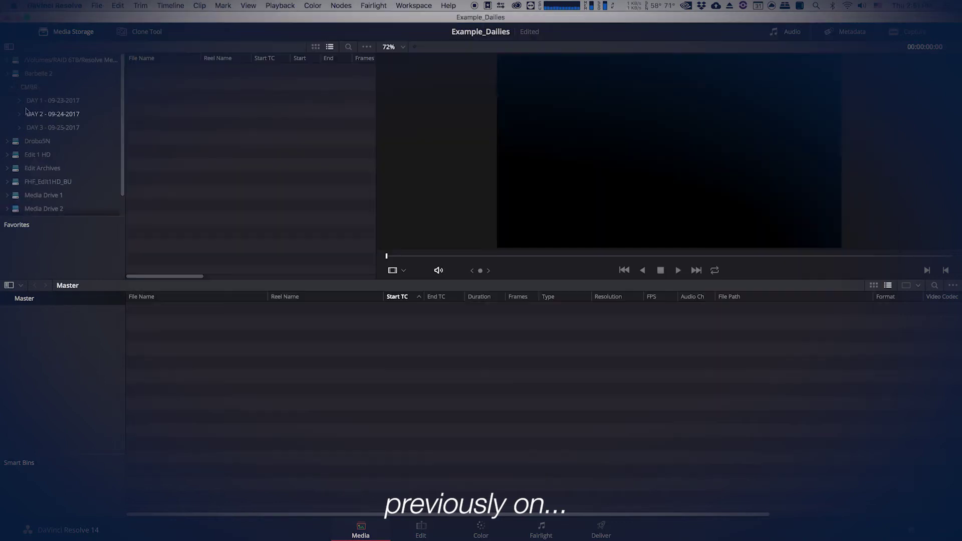
left_click_drag(52, 100, 83, 346)
double_click(151, 308)
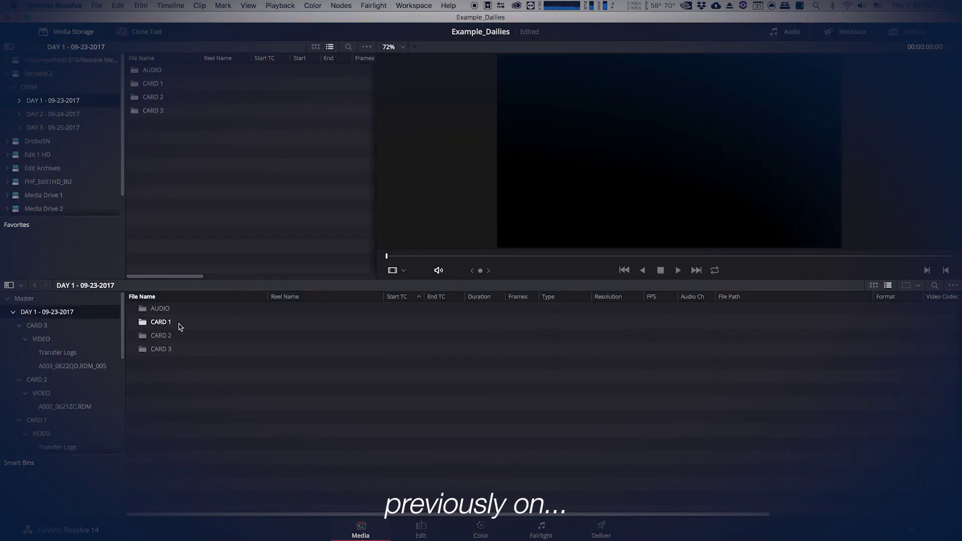
left_click(65, 407)
Enable Assist using reel names from the source clip file, then go to the Edit page.
left_click(96, 5)
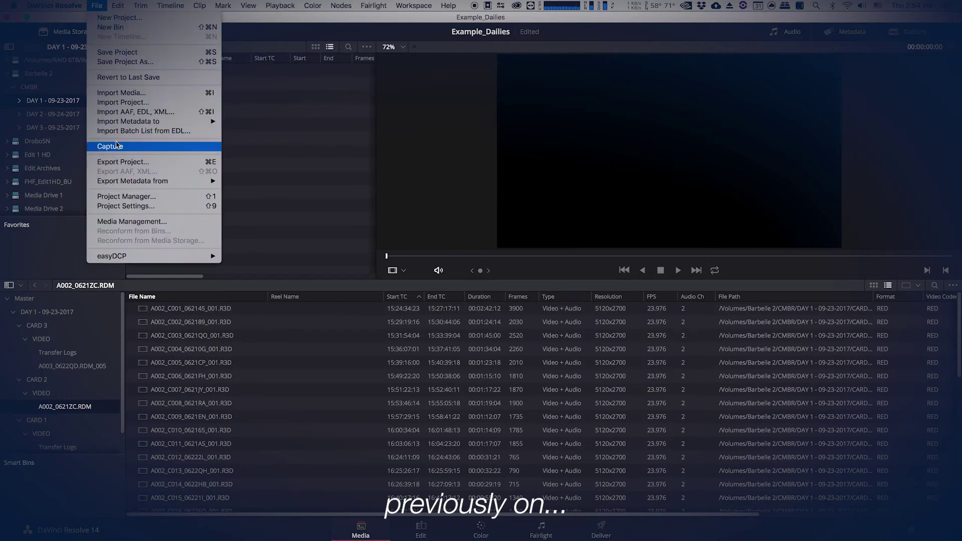
left_click(115, 146)
left_click(337, 156)
left_click(458, 146)
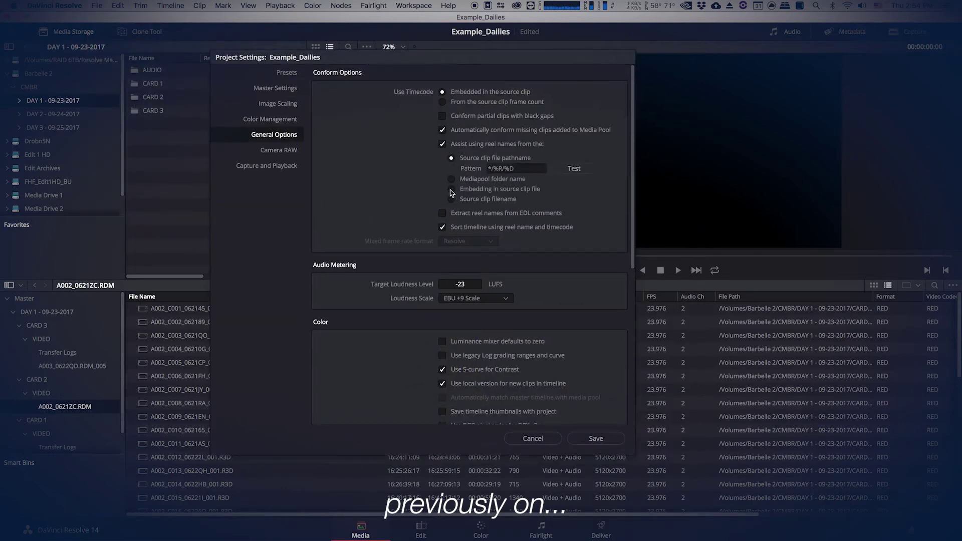
left_click(451, 189)
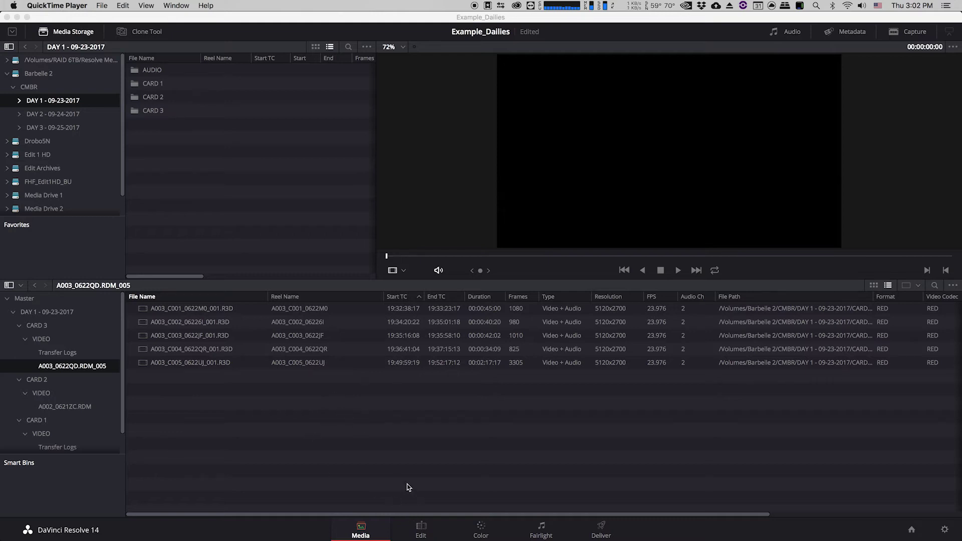
left_click(422, 535)
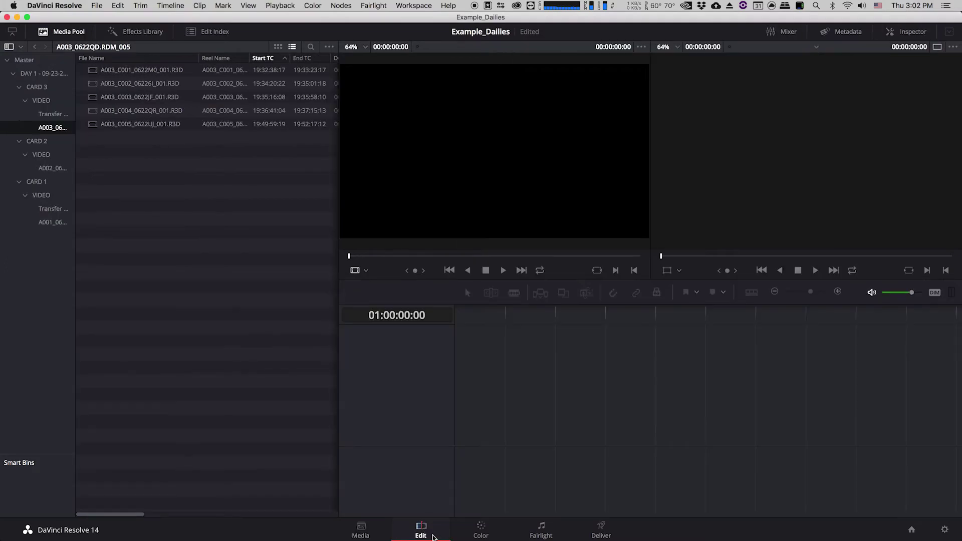
Widen the bin list and collapse the CARD 3 and CARD 2 folders.
left_click_drag(75, 201, 105, 151)
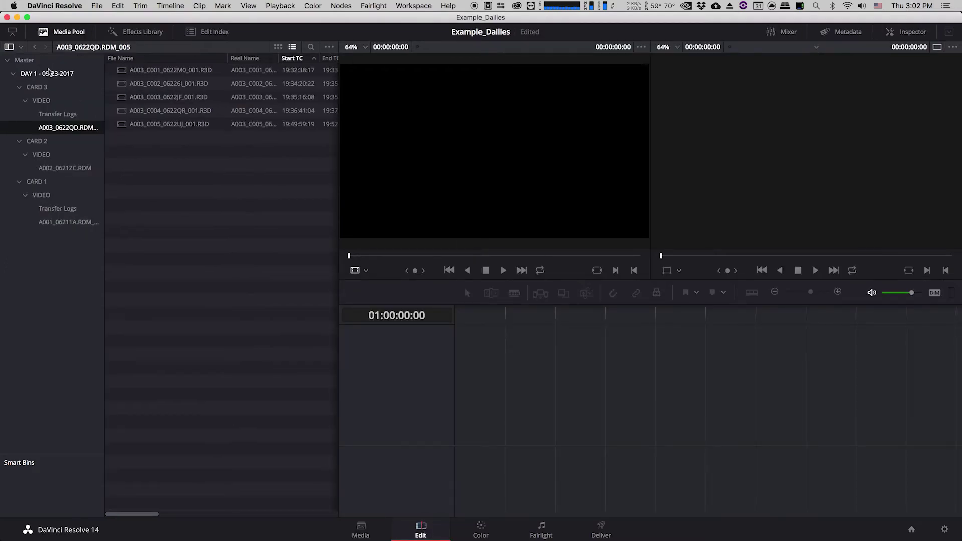
left_click(12, 78)
left_click(14, 79)
left_click(19, 87)
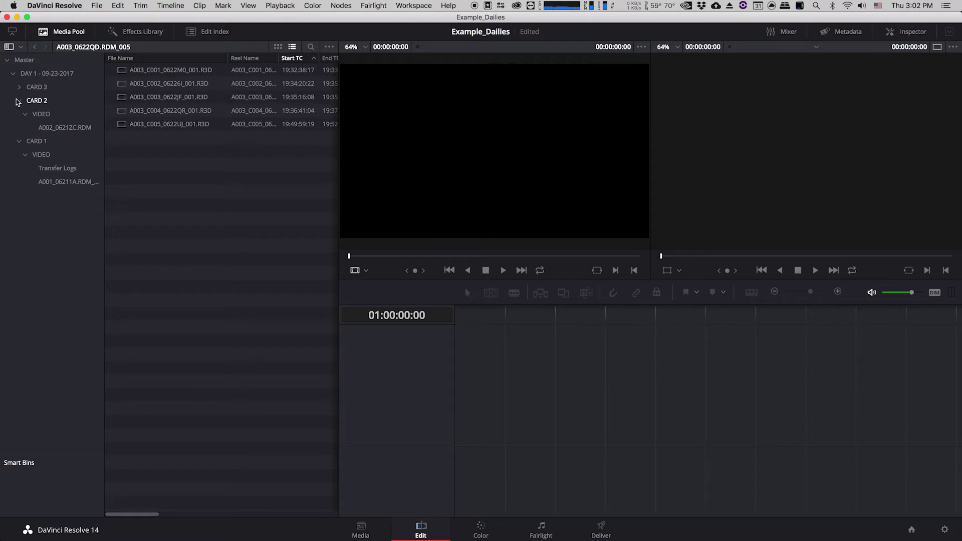
left_click(18, 101)
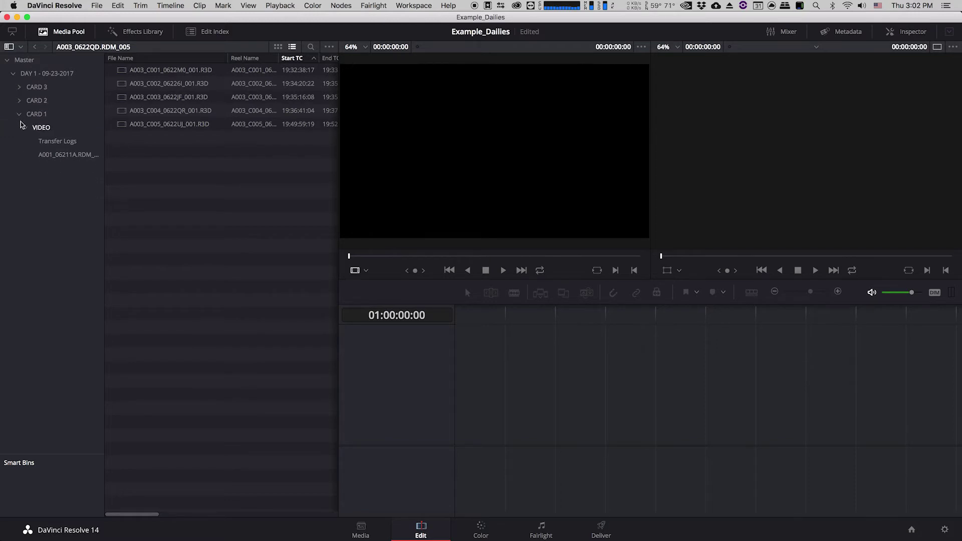
Open CARD 1's A001 clip bin and select all 27 clips.
left_click(44, 115)
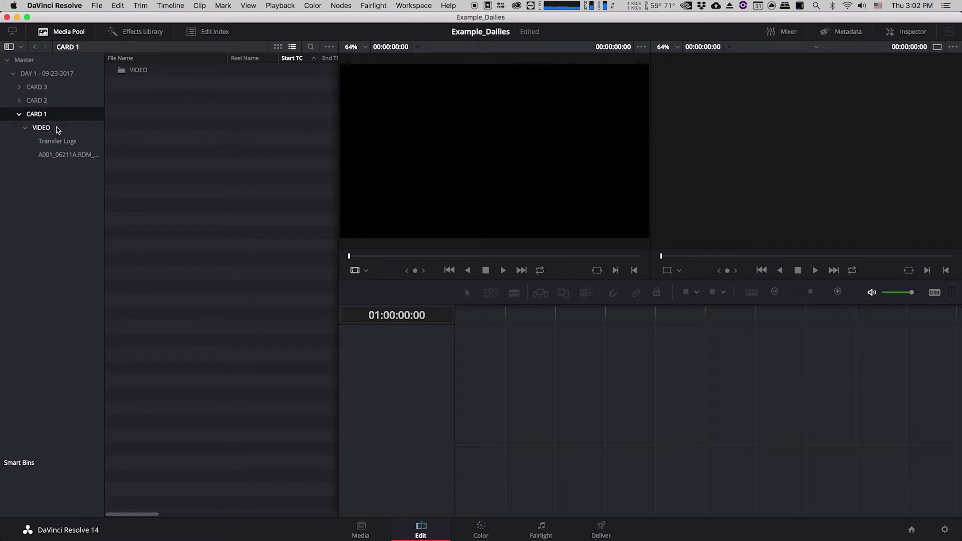
left_click(58, 128)
double_click(141, 82)
left_click(59, 115)
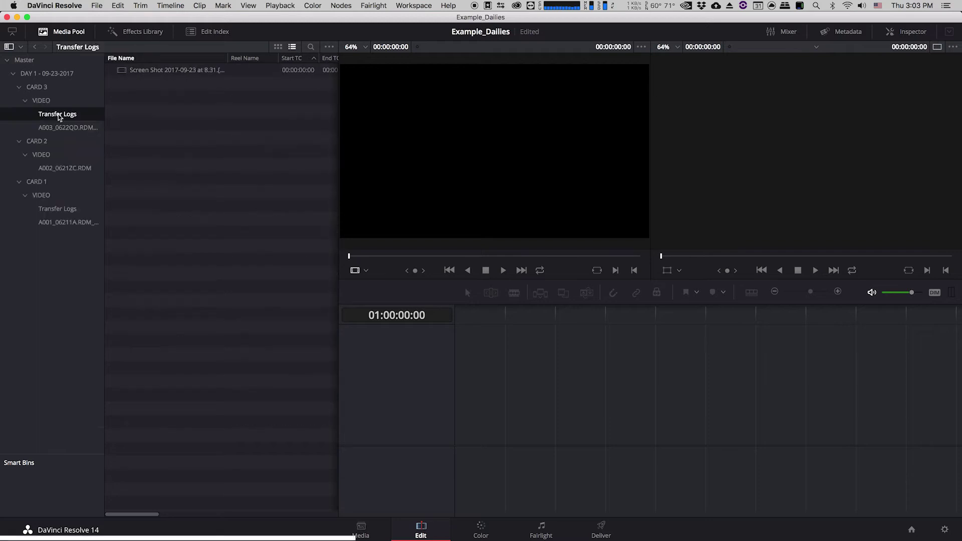
left_click(60, 127)
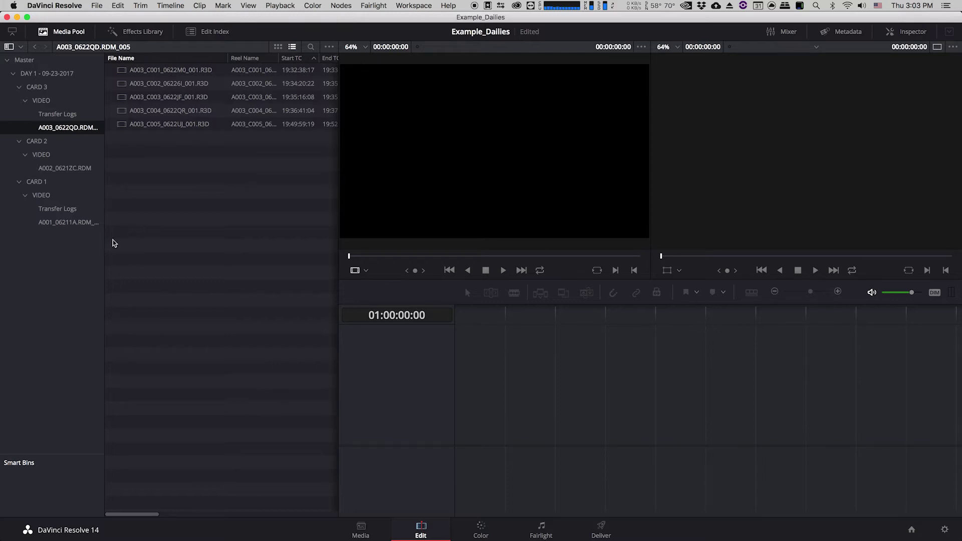
left_click(59, 224)
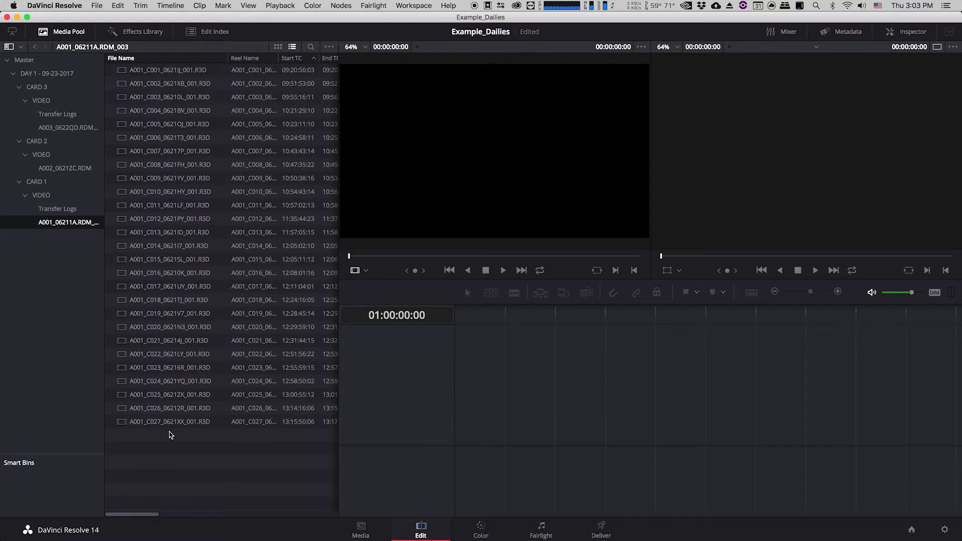
key("super+a")
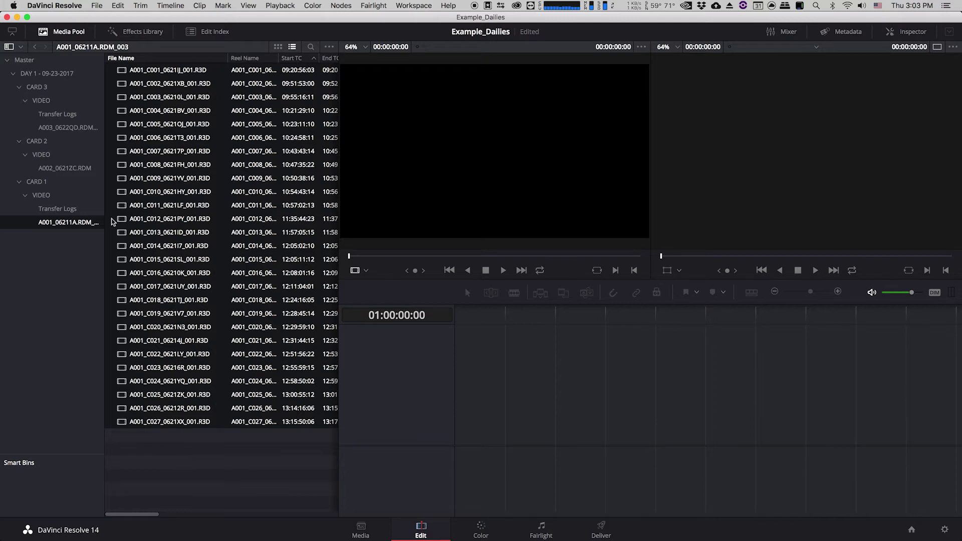
Set up a new timeline from the selected clips named Day01_Card01, with Use Selected Mark In/Out unchecked.
right_click(123, 206)
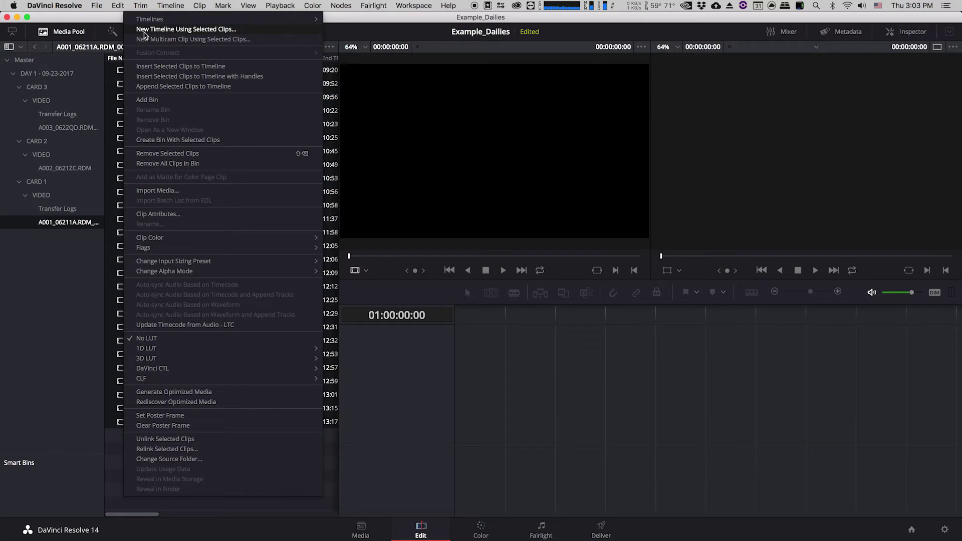
left_click(165, 30)
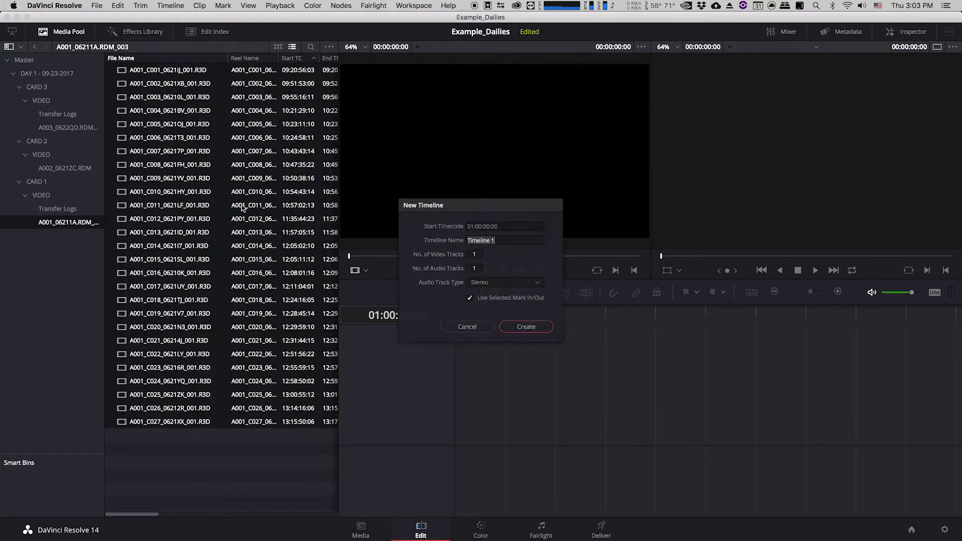
left_click_drag(440, 205, 432, 204)
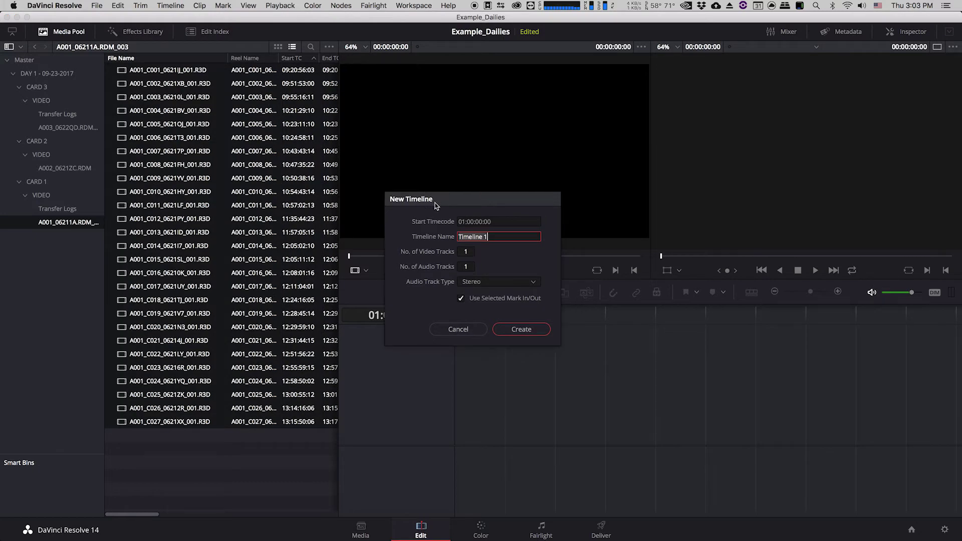
left_click(460, 222)
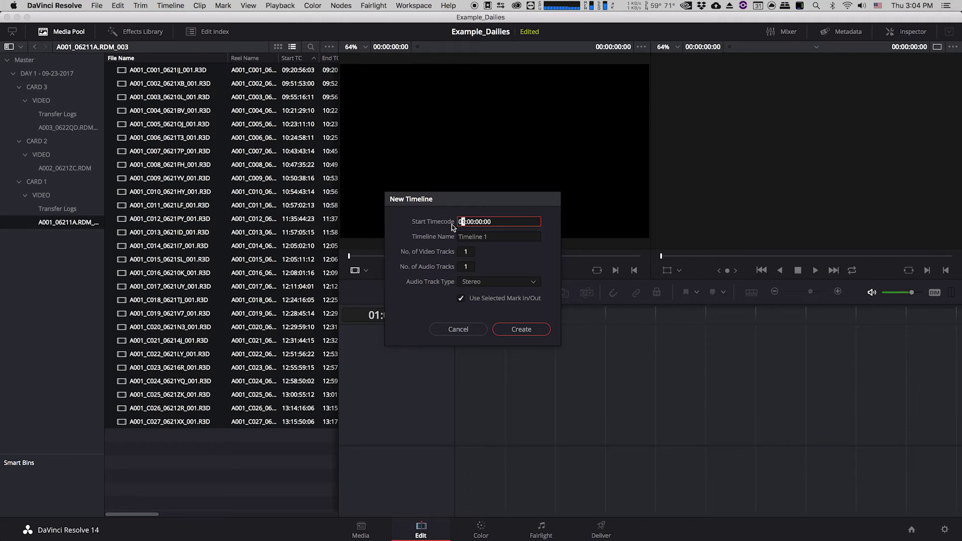
double_click(473, 237)
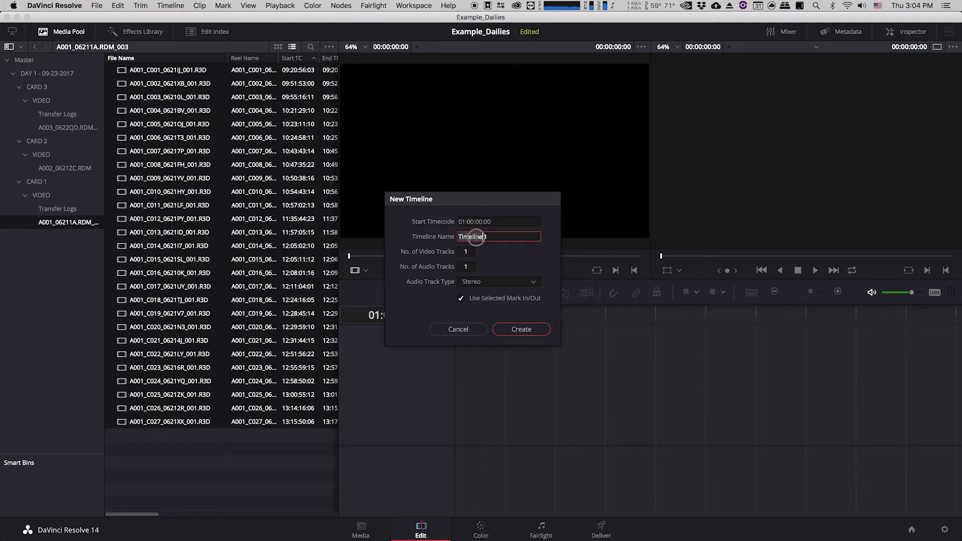
key("BackSpace")
type("Day01_Card01")
left_click(461, 300)
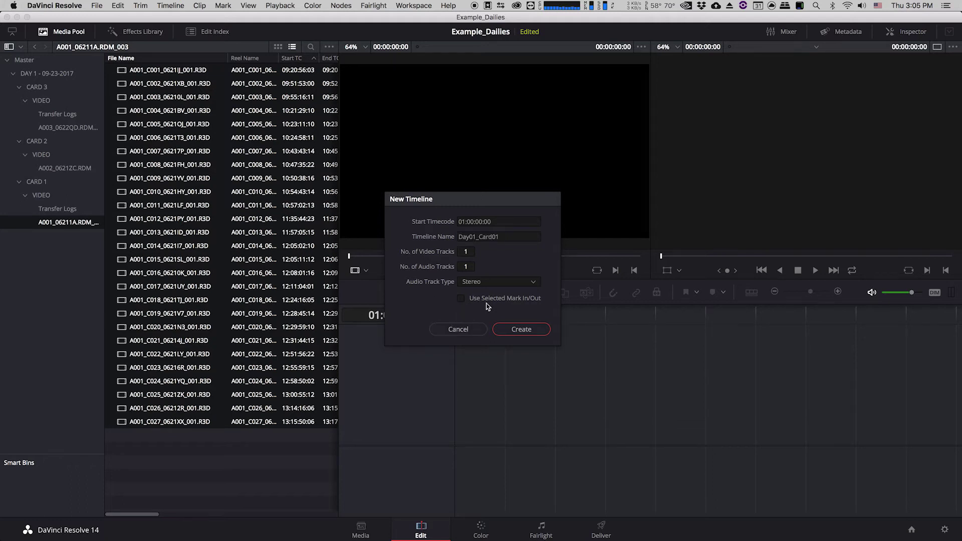
Create the Day01_Card01 timeline and scrub through its 27 clips.
left_click(521, 329)
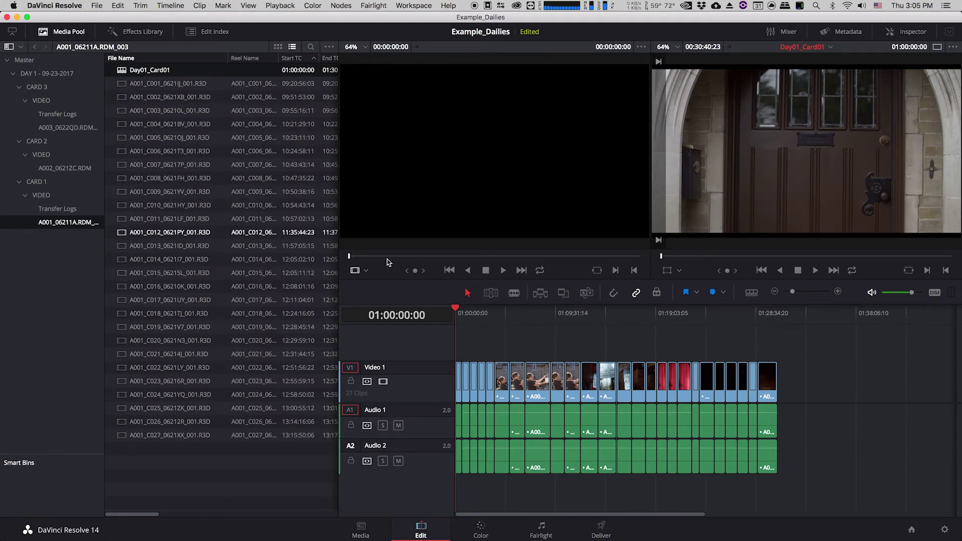
left_click_drag(468, 313, 742, 348)
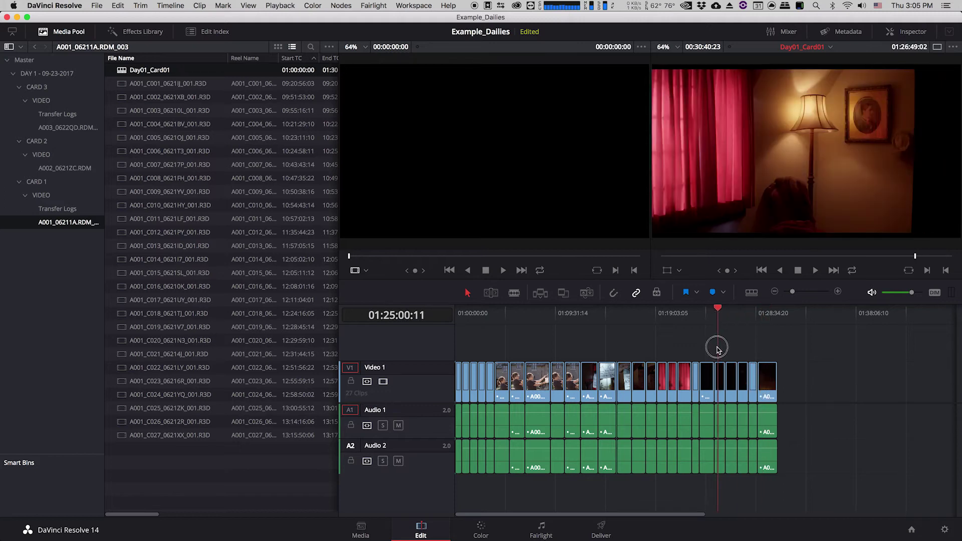
left_click_drag(717, 349, 506, 371)
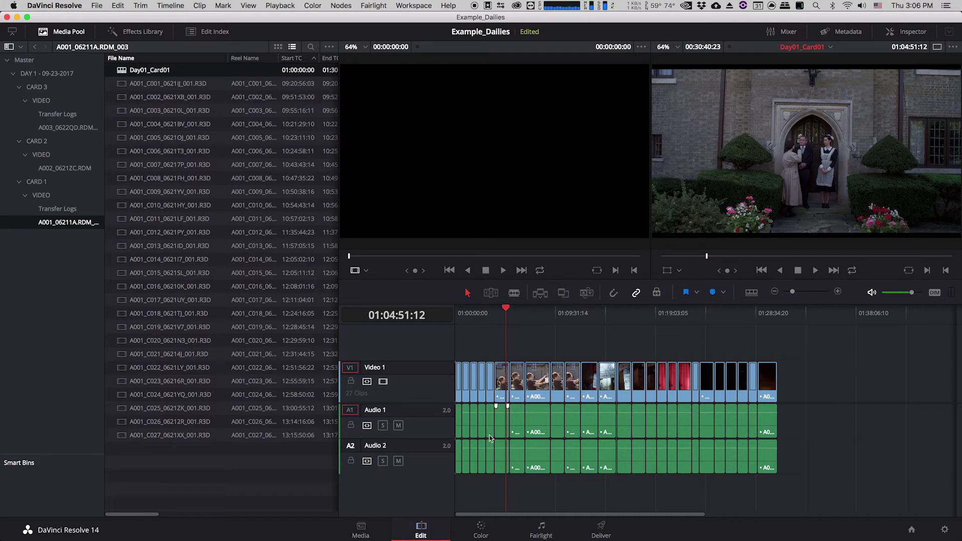
left_click(481, 534)
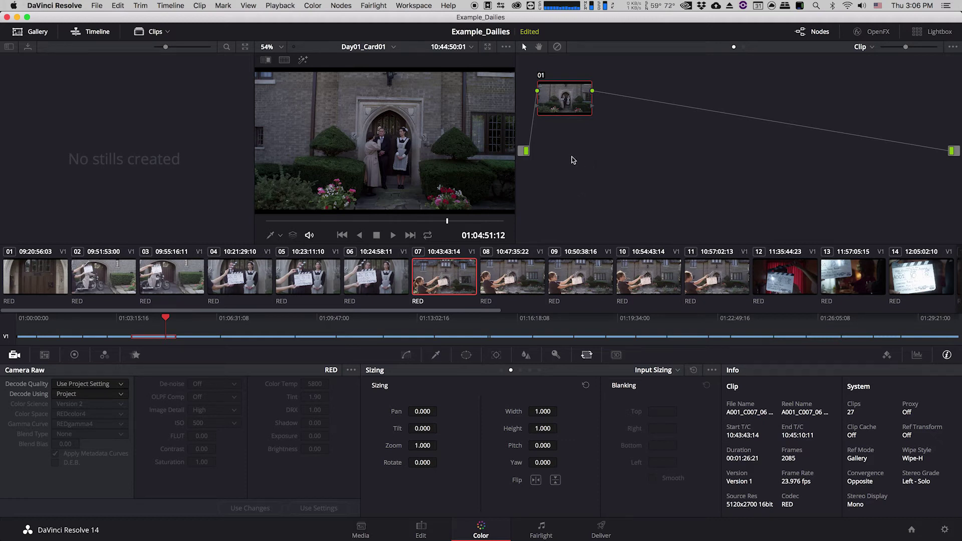
left_click(420, 532)
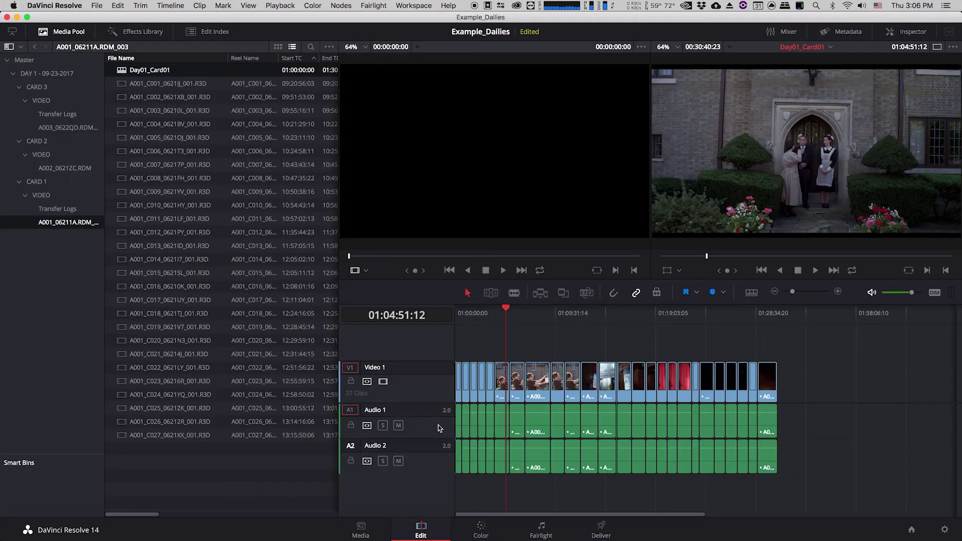
left_click_drag(528, 317, 445, 406)
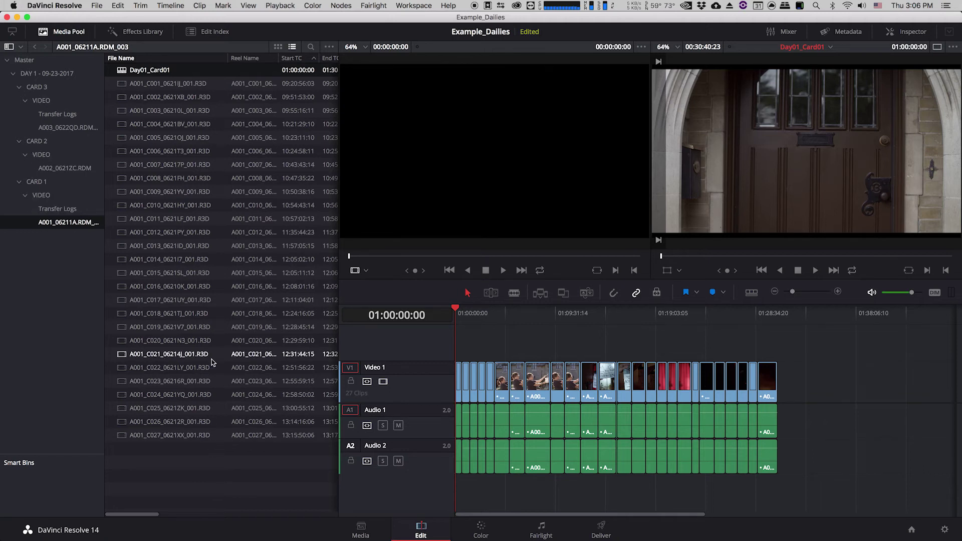
left_click(64, 168)
Create timeline Day01_Card02 from CARD 2's clips, starting at 02:00:00:00.
right_click(153, 113)
left_click(241, 219)
left_click(474, 223)
type("02000000")
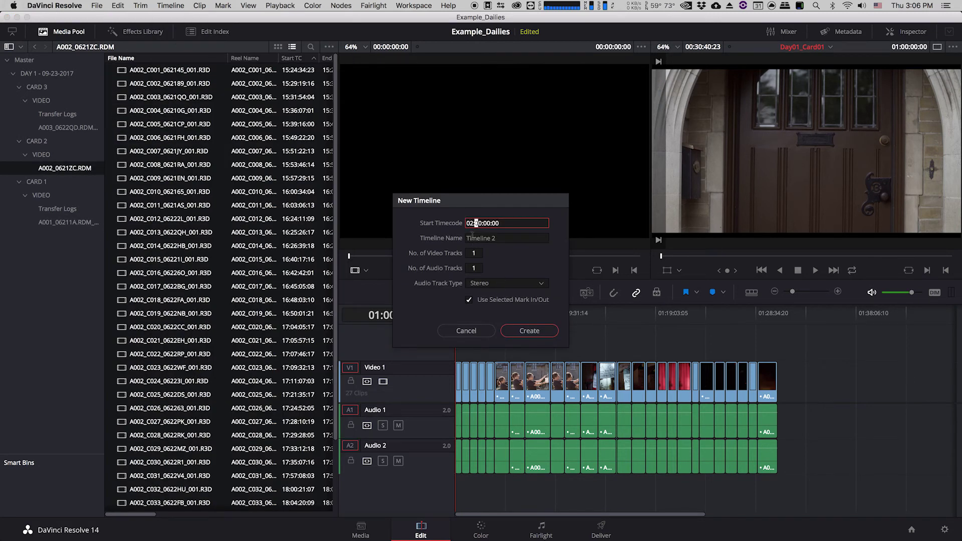
left_click(469, 238)
type("Day01_Card02")
left_click(530, 331)
Create timeline Day01_Card03 from CARD 3's five A003 clips, starting at 03:00:00:00.
left_click(68, 127)
right_click(178, 83)
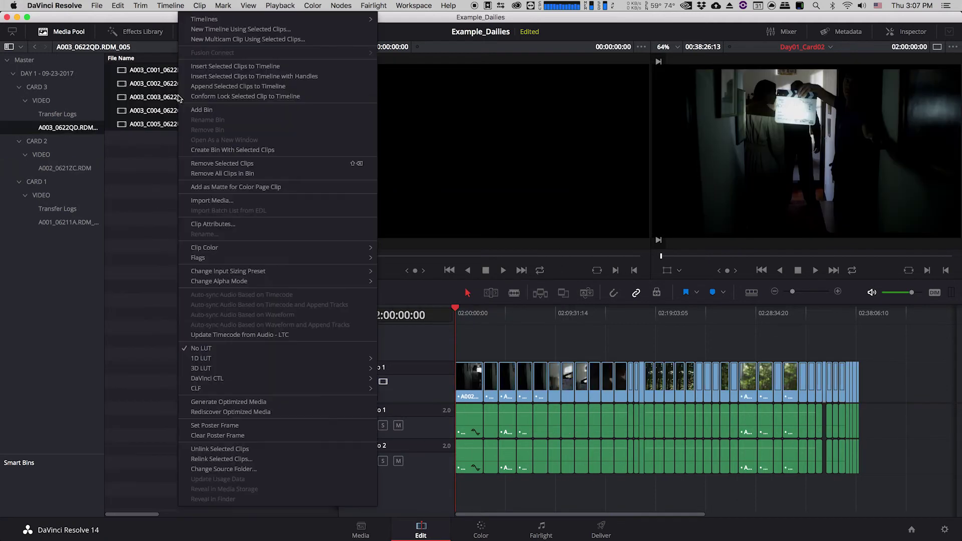
left_click(240, 29)
left_click(474, 223)
type("03000000")
left_click(469, 238)
type("Day01_Card03")
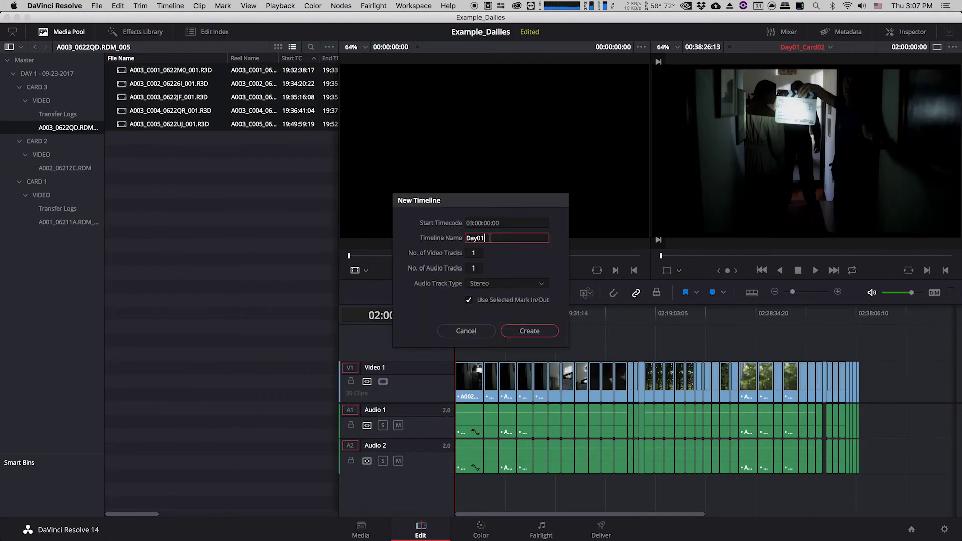
left_click(529, 331)
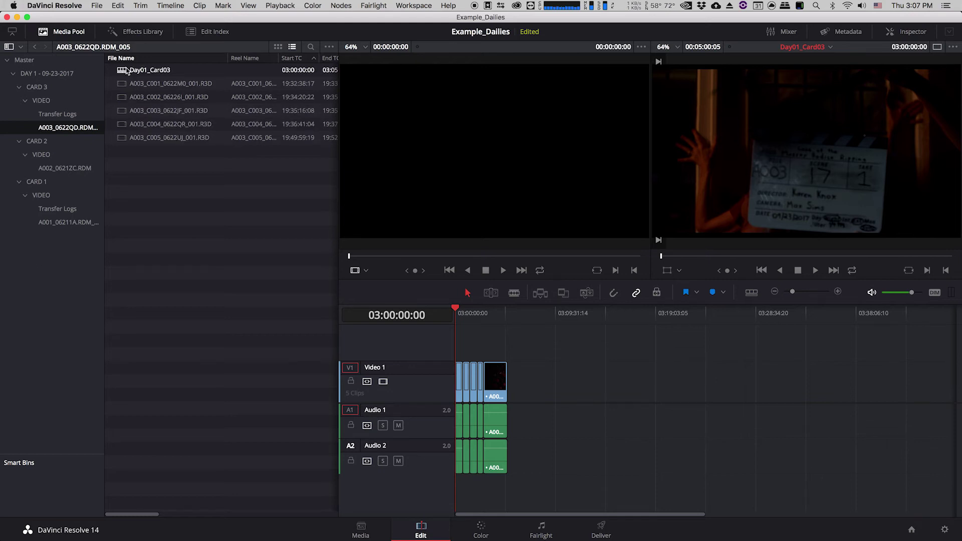
right_click(41, 261)
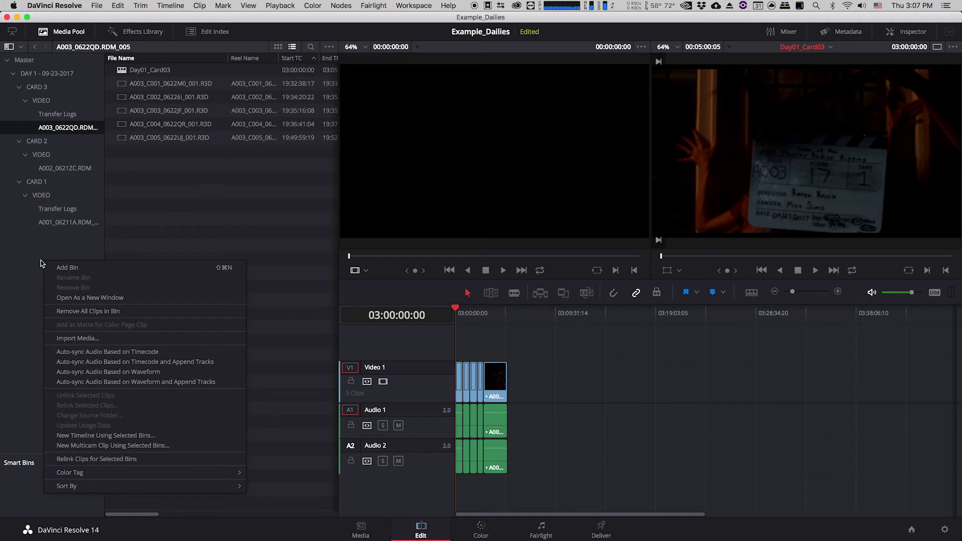
Add a new bin named Timelines.
right_click(26, 248)
left_click(59, 256)
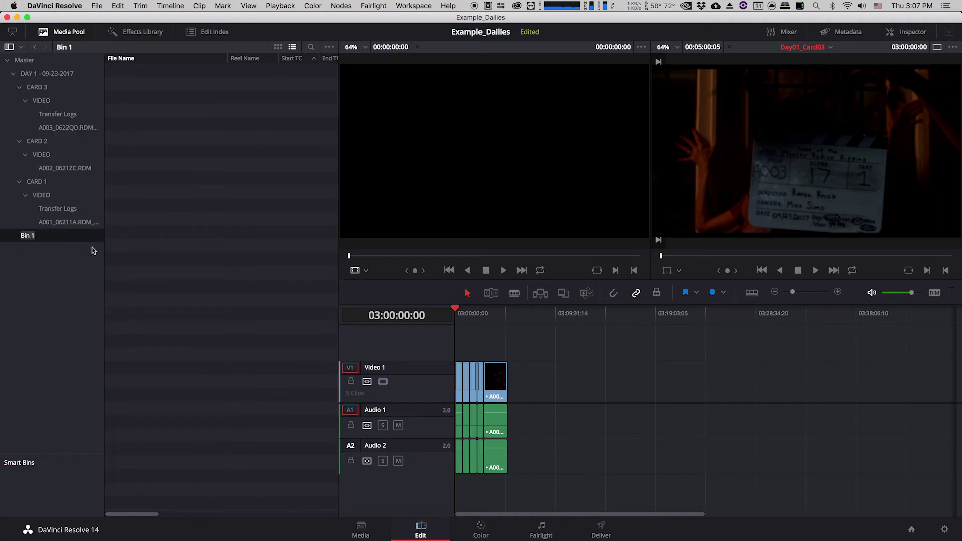
type("Timelines")
key("Return")
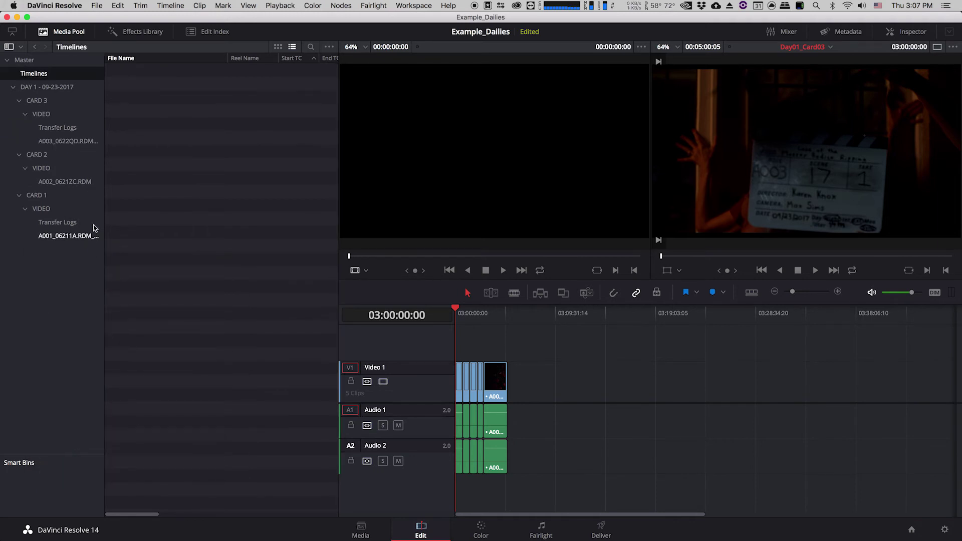
Move the Day01_Card03 and Day01_Card01 timelines from their card bins into Timelines.
left_click(63, 141)
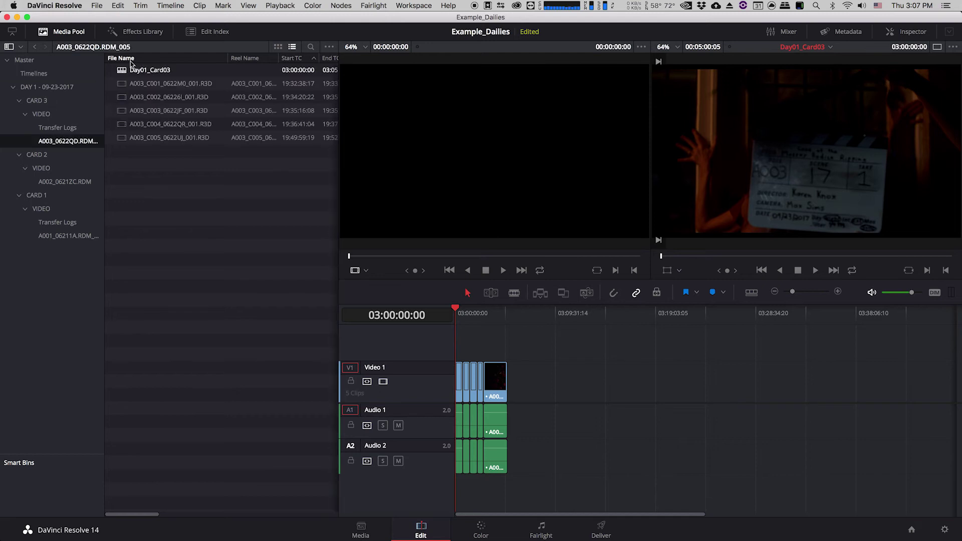
left_click_drag(132, 69, 75, 75)
left_click(62, 182)
left_click(68, 236)
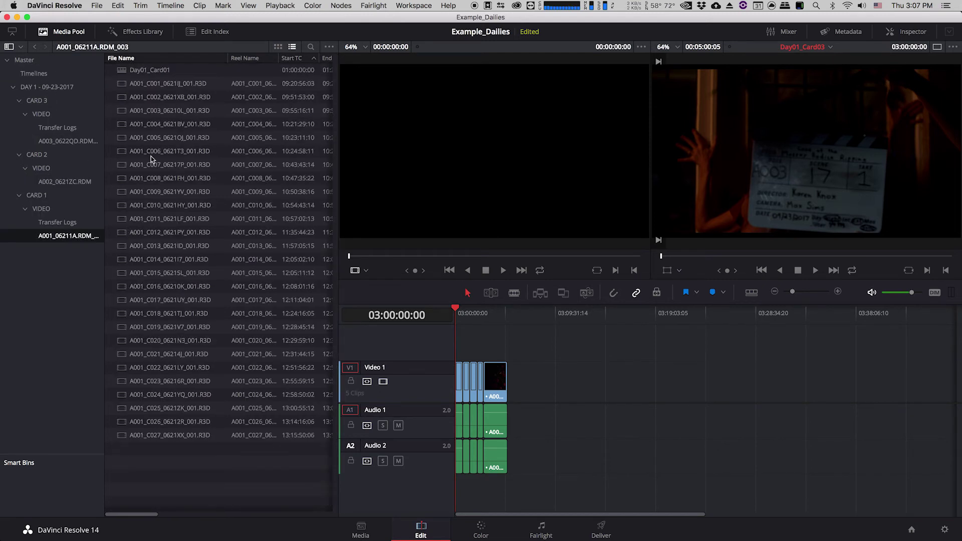
left_click_drag(144, 76, 36, 74)
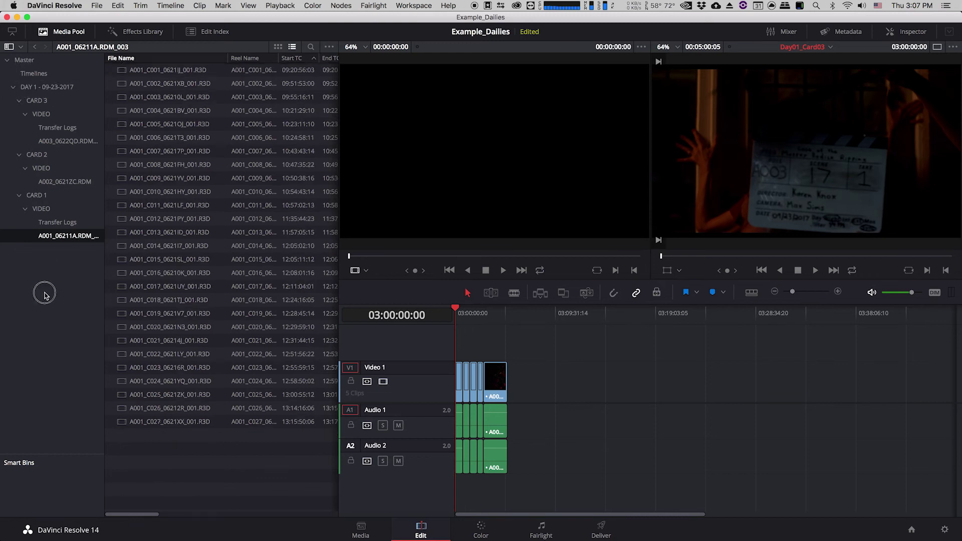
left_click(43, 70)
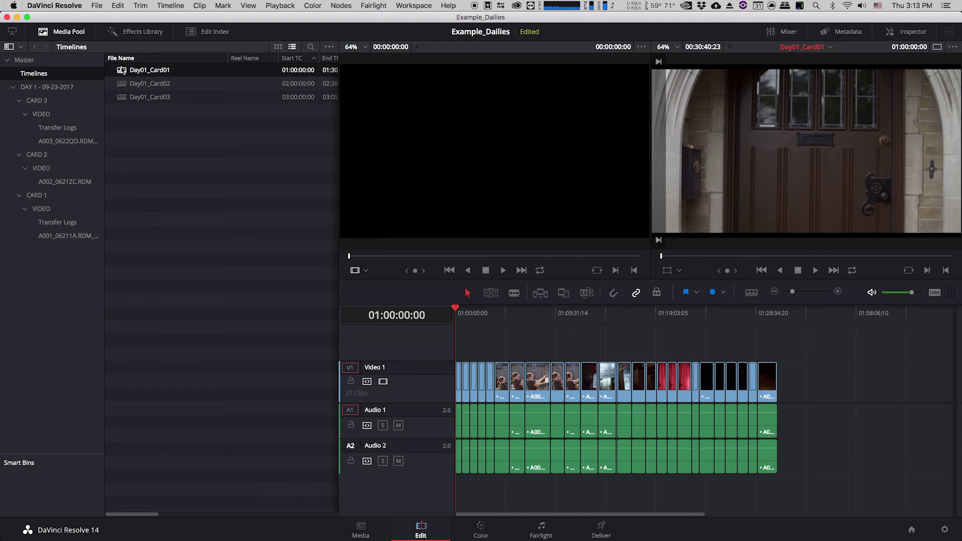
Open the Data Burn-In window from the Workspace menu.
left_click(414, 5)
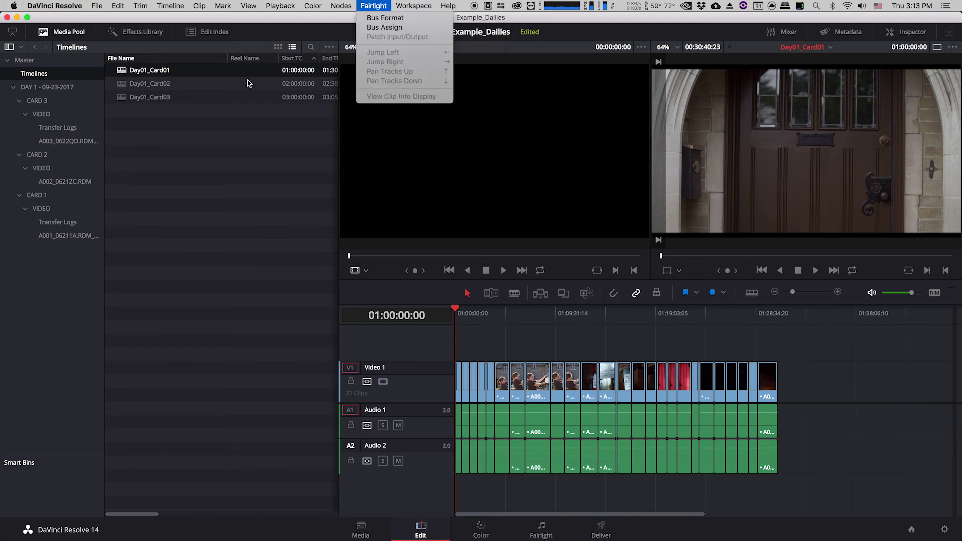
left_click(216, 106)
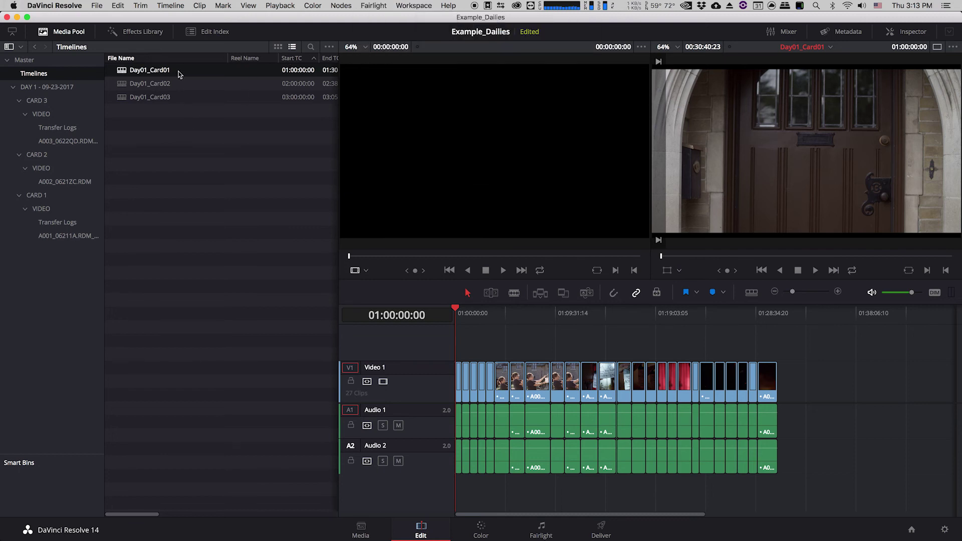
left_click(412, 7)
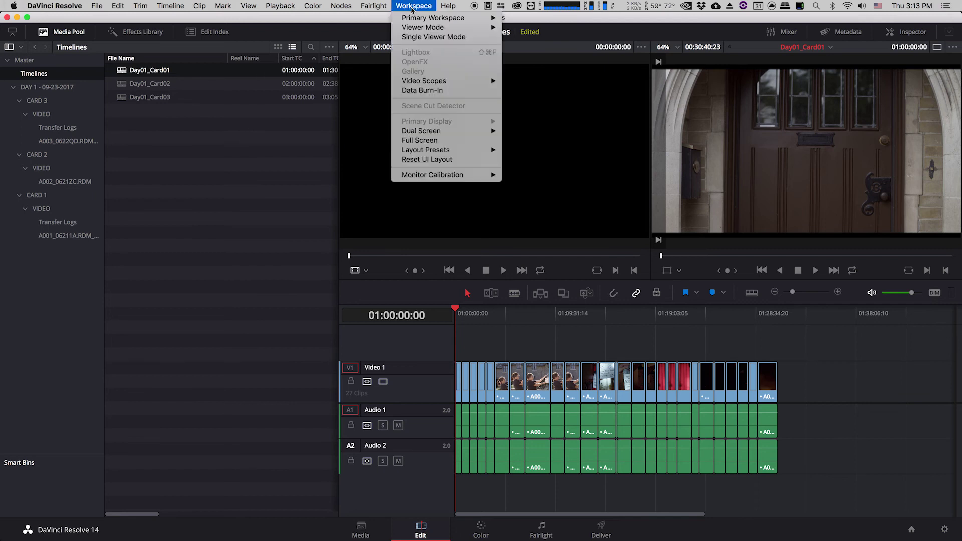
left_click(418, 92)
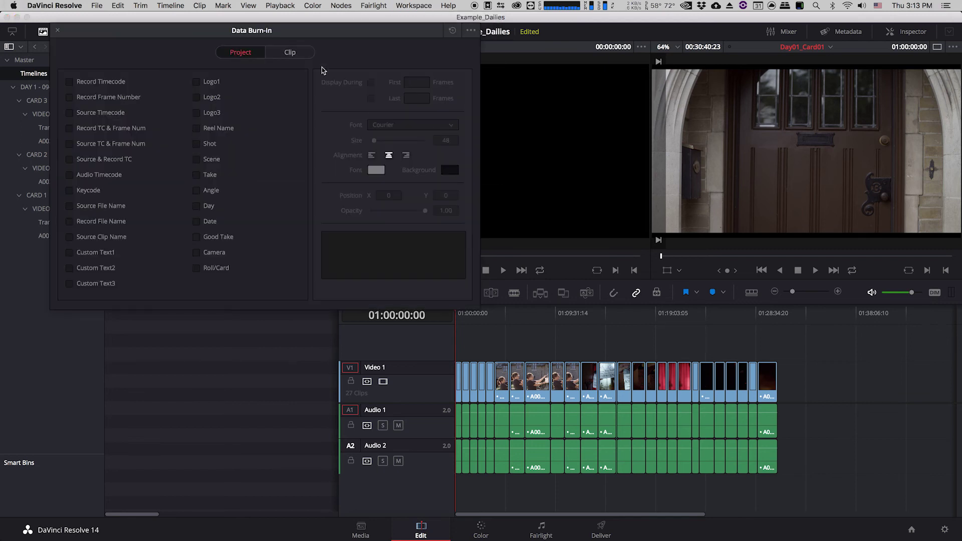
left_click(314, 32)
left_click_drag(355, 52, 341, 48)
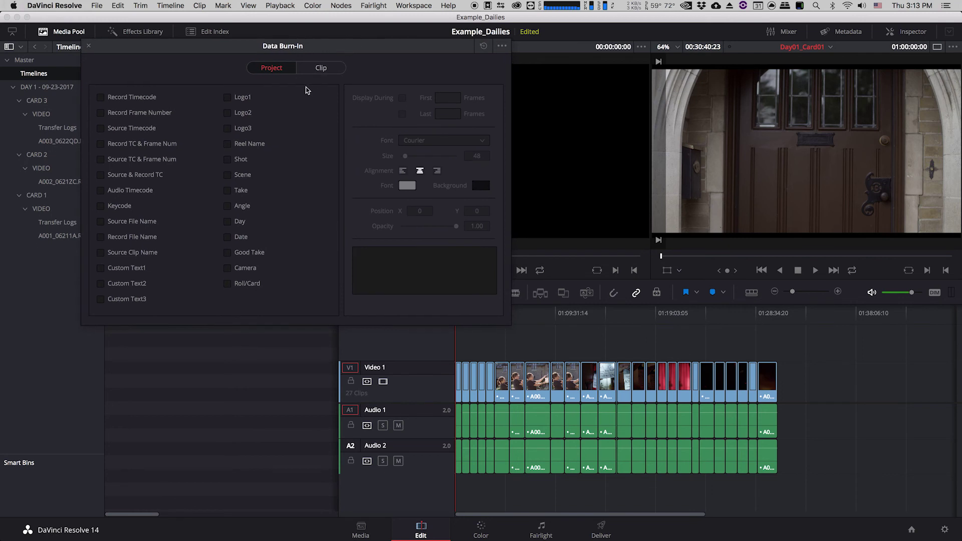
Turn on Record Timecode, Record Frame Number, Source Timecode and both timecode-with-frame-number options.
left_click(101, 100)
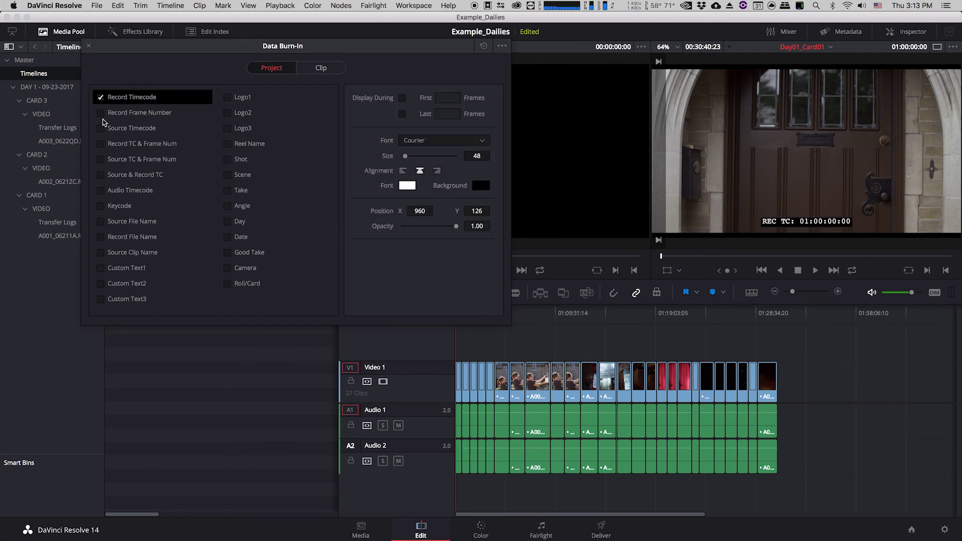
left_click(101, 113)
left_click(101, 128)
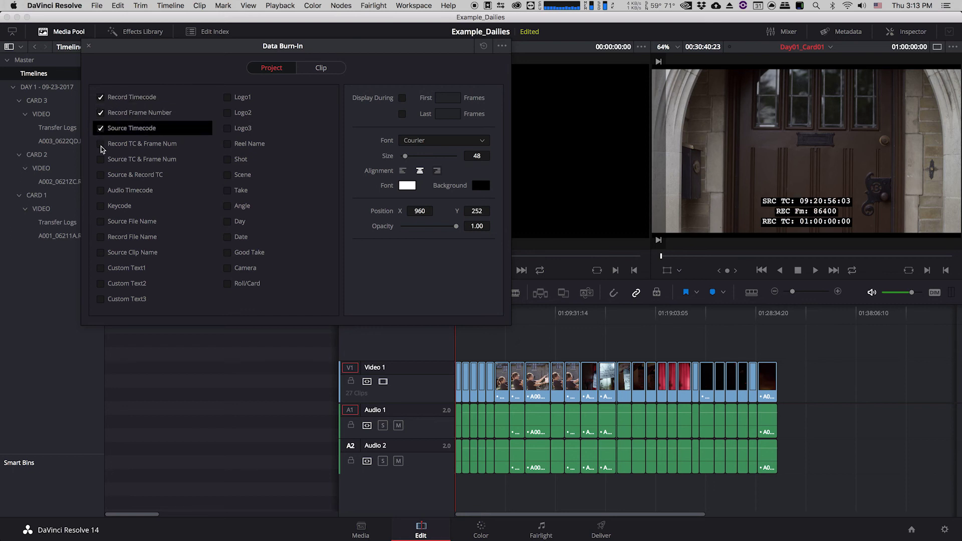
left_click(101, 144)
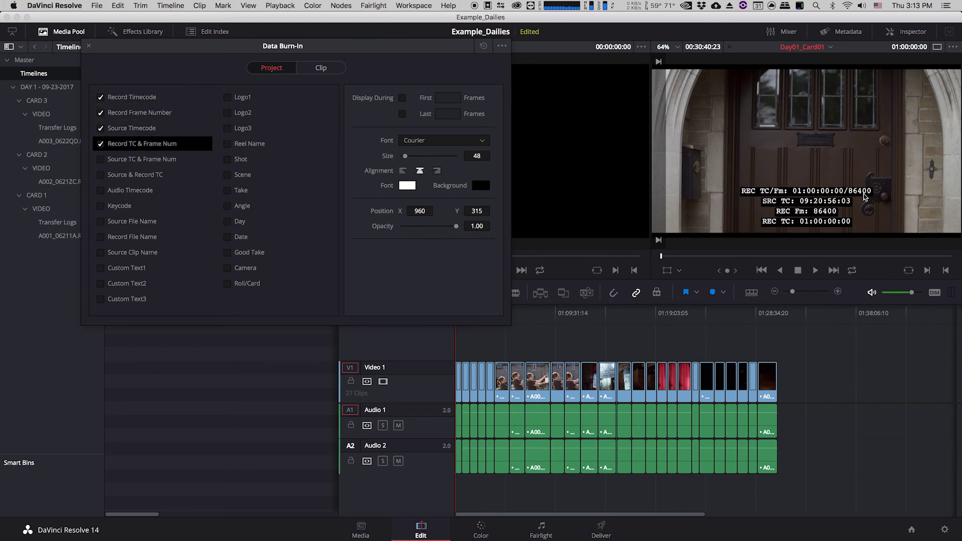
left_click(101, 159)
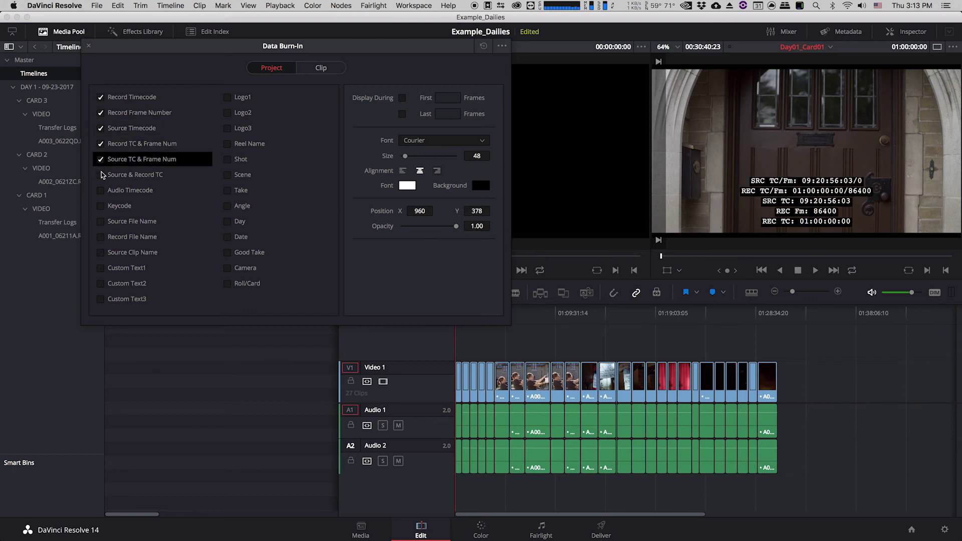
Set the burn-in font to Constantia size 27 and move Source Timecode to X 684, Y 152.
left_click(436, 141)
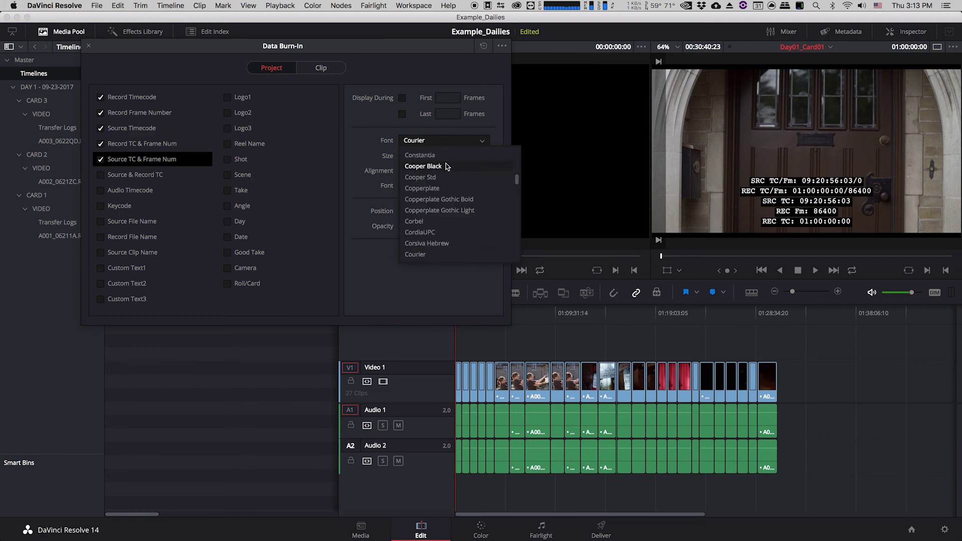
left_click(447, 164)
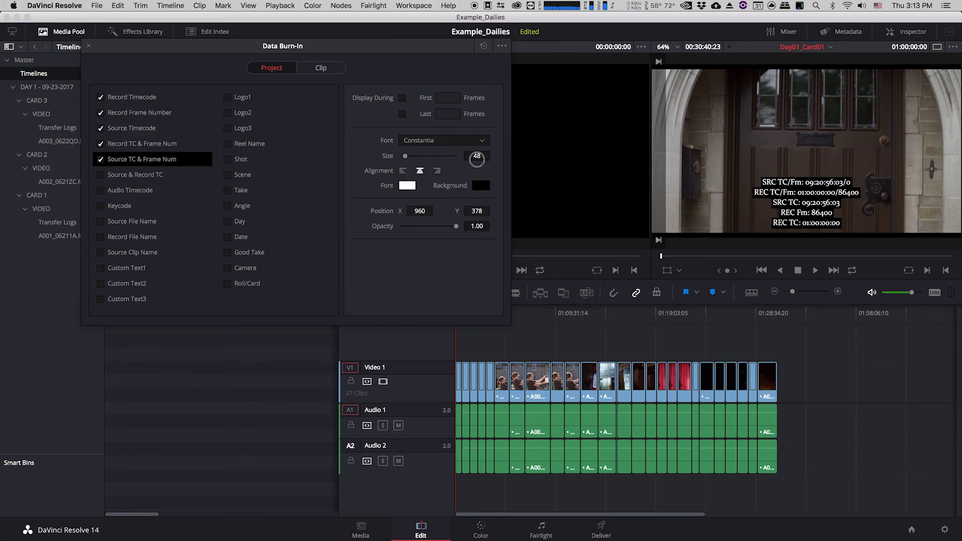
left_click_drag(477, 157, 461, 158)
left_click(163, 132)
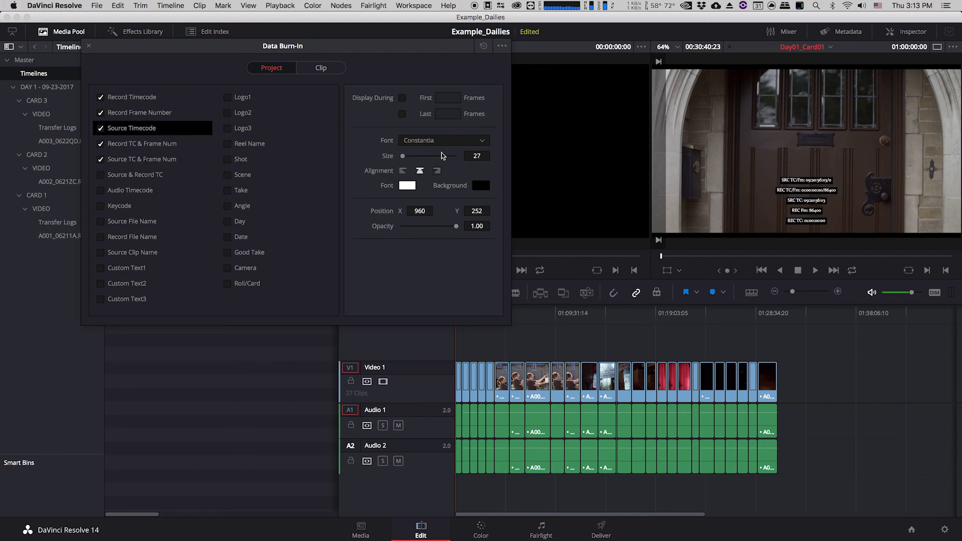
left_click_drag(425, 212, 283, 212)
mouse_move(509, 217)
left_mouse_down()
mouse_move(416, 229)
mouse_move(459, 227)
left_mouse_up()
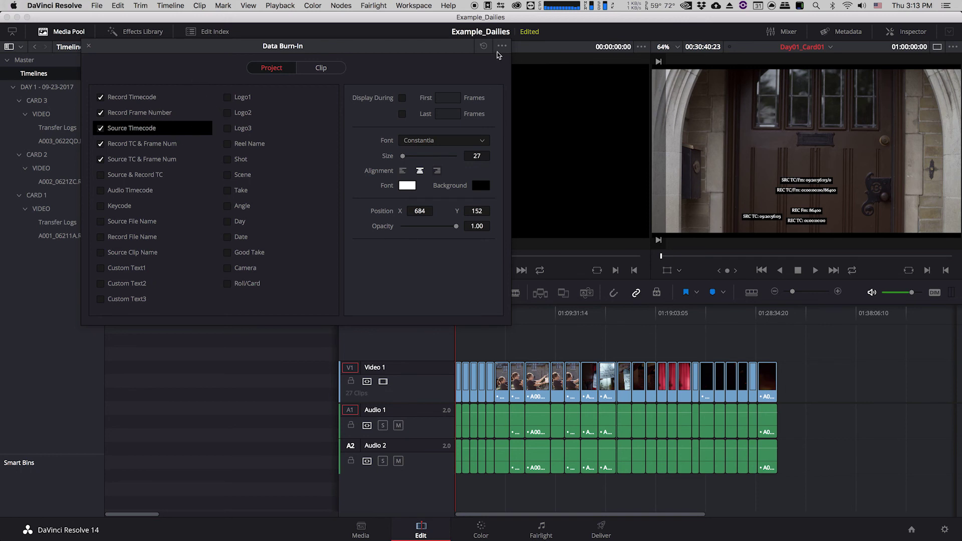
left_click(502, 47)
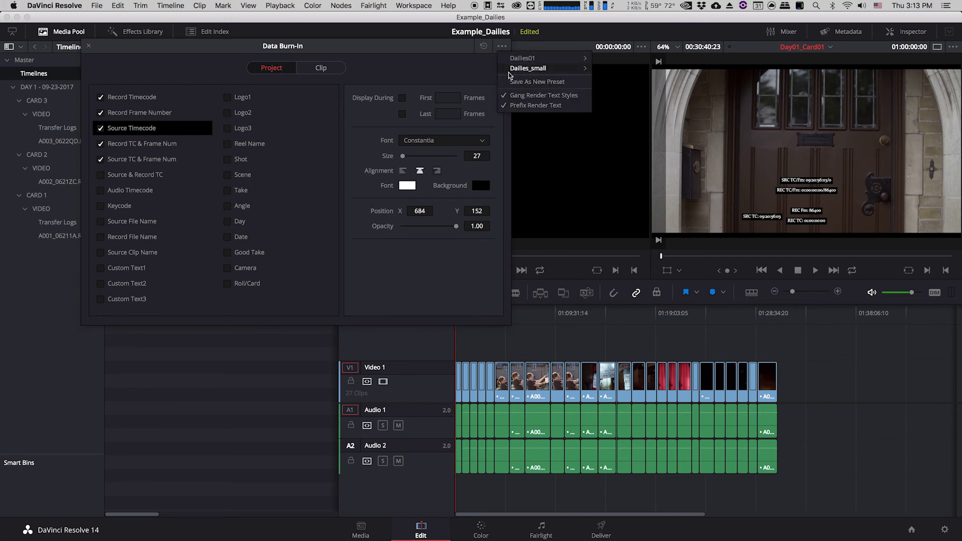
Load the Dailies_small preset: source timecode, reel name and clip name in Arial 22 at 0.74 opacity.
mouse_move(518, 70)
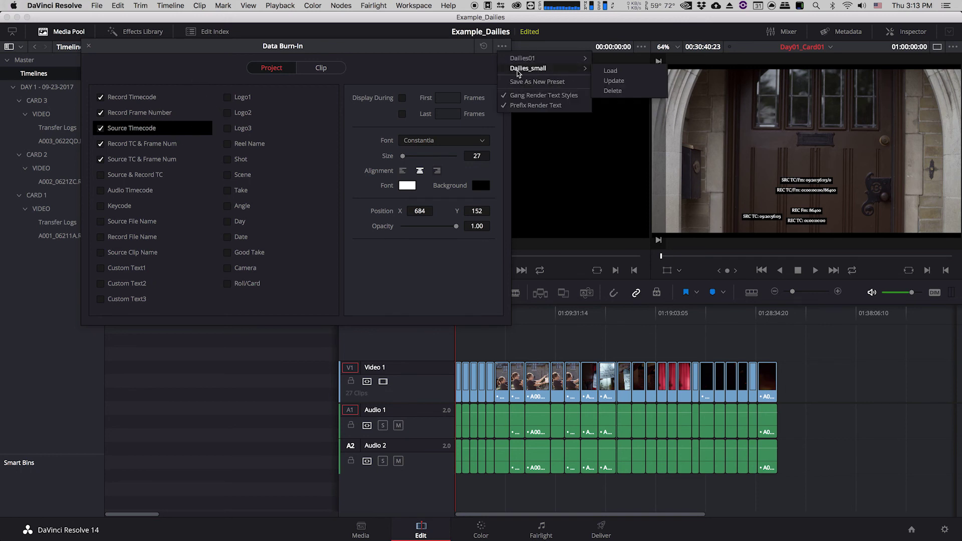
left_click(606, 71)
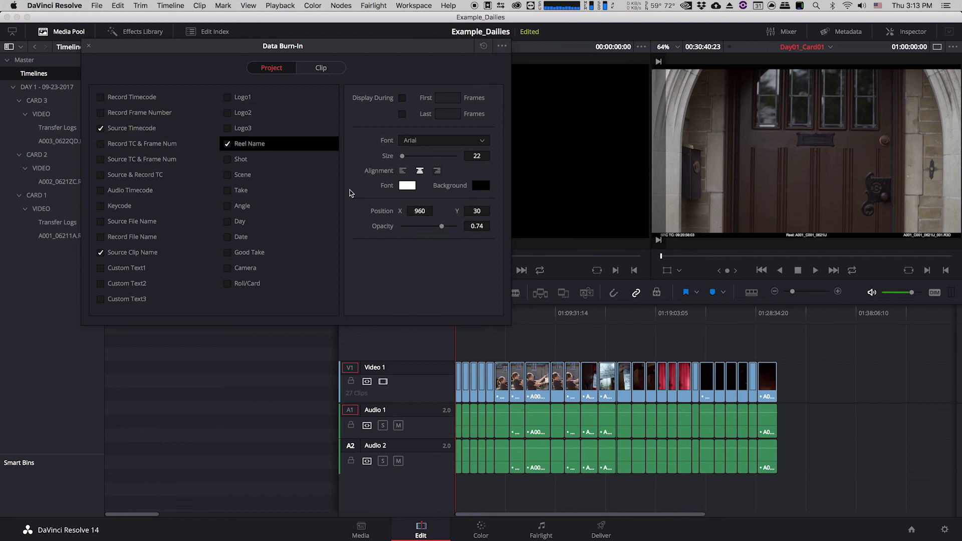
left_click_drag(349, 45, 333, 34)
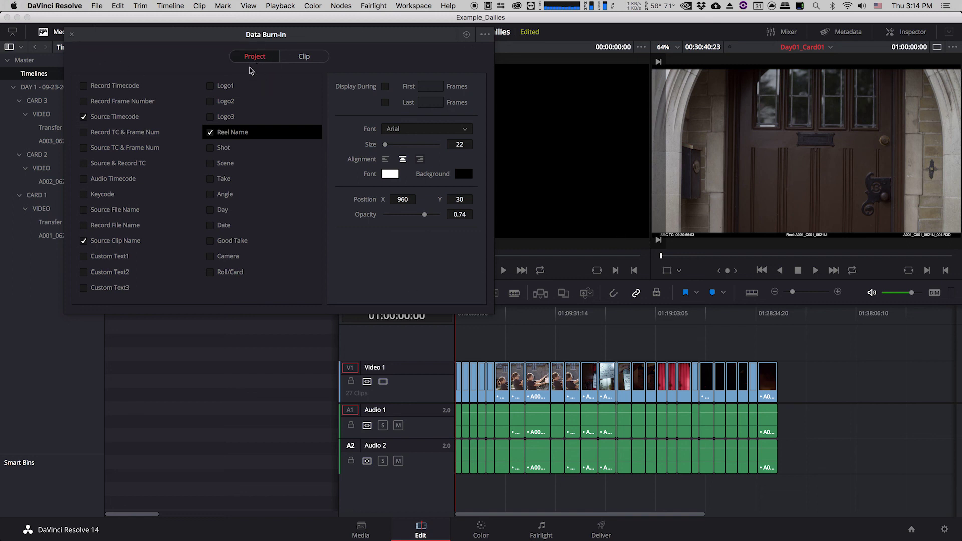
left_click(294, 59)
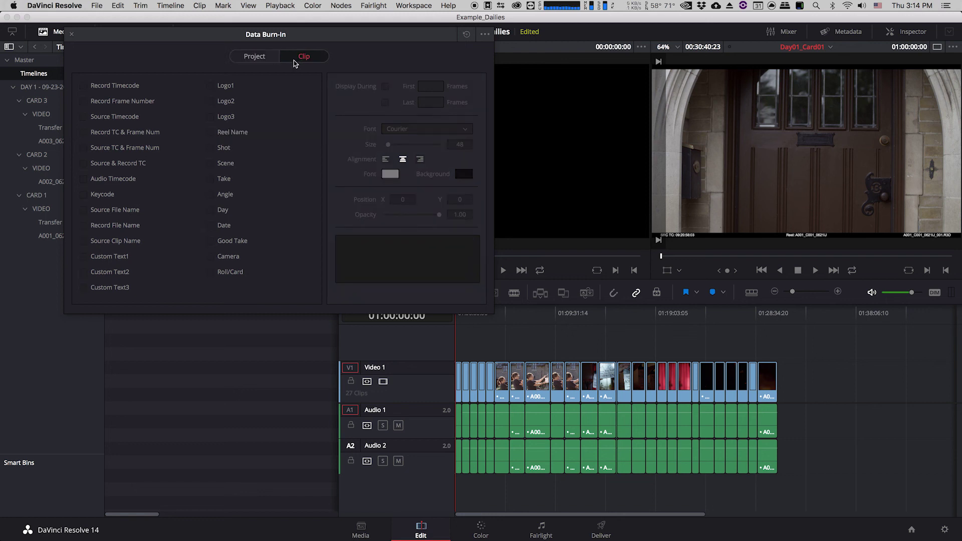
left_click(260, 58)
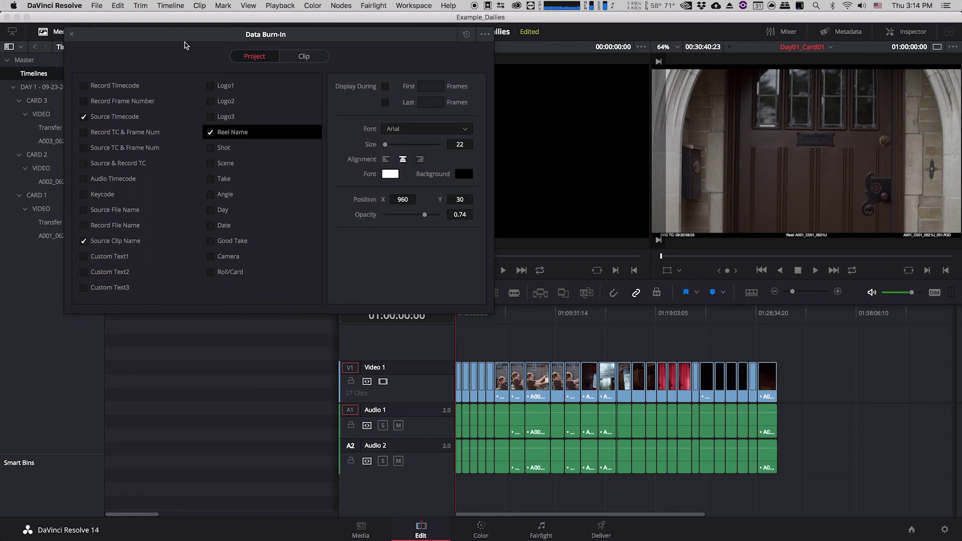
Close Data Burn-In and scrub Day01_Card01 and Day01_Card02 to check the small burn-in.
left_click(72, 35)
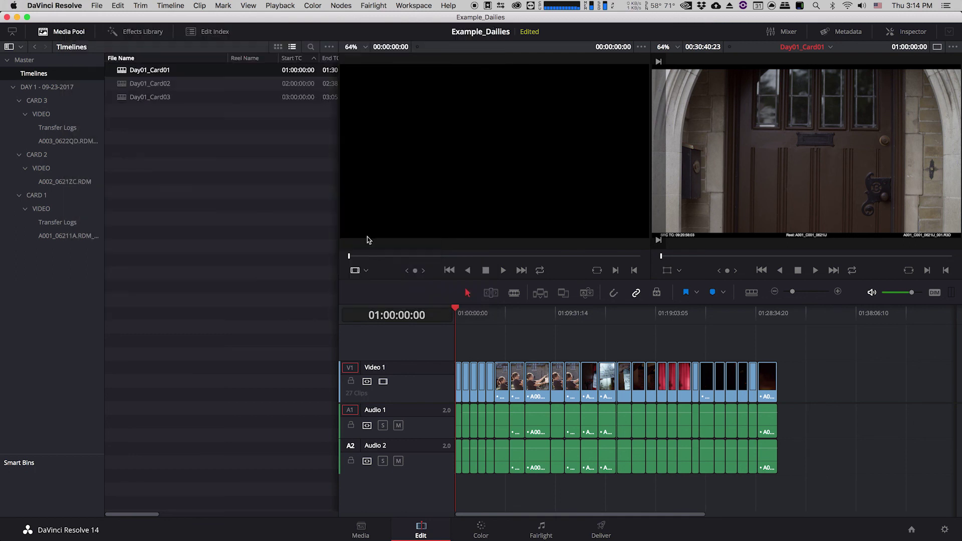
left_click_drag(468, 322, 424, 347)
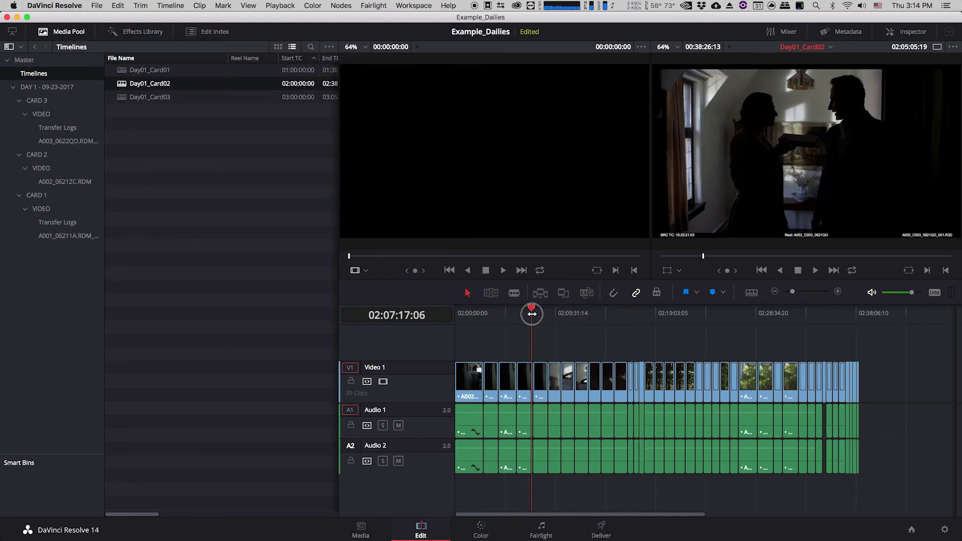
left_click_drag(532, 314, 429, 334)
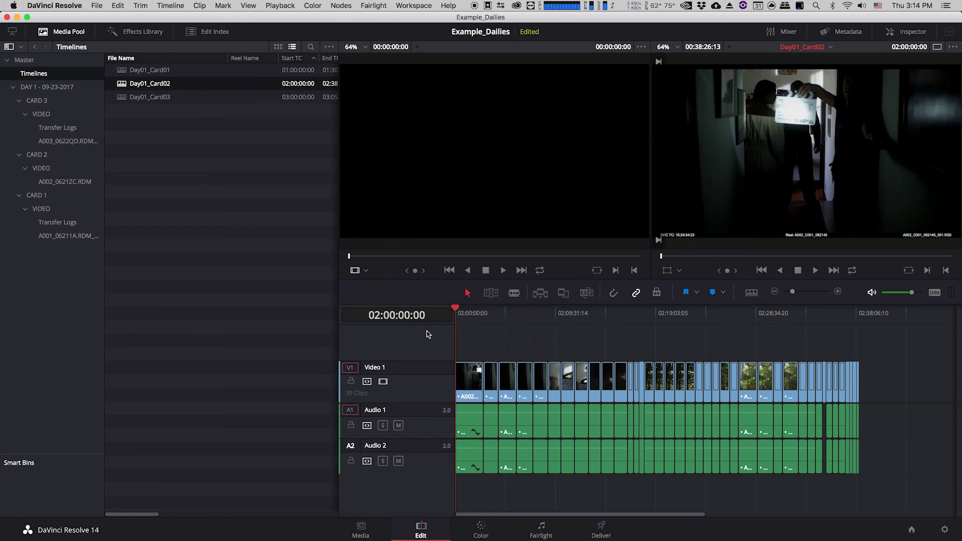
left_click(226, 239)
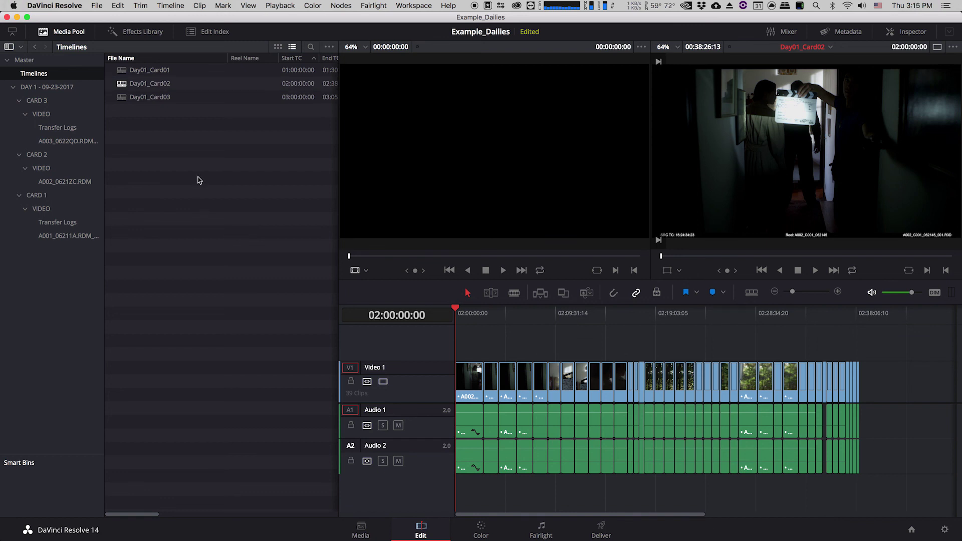